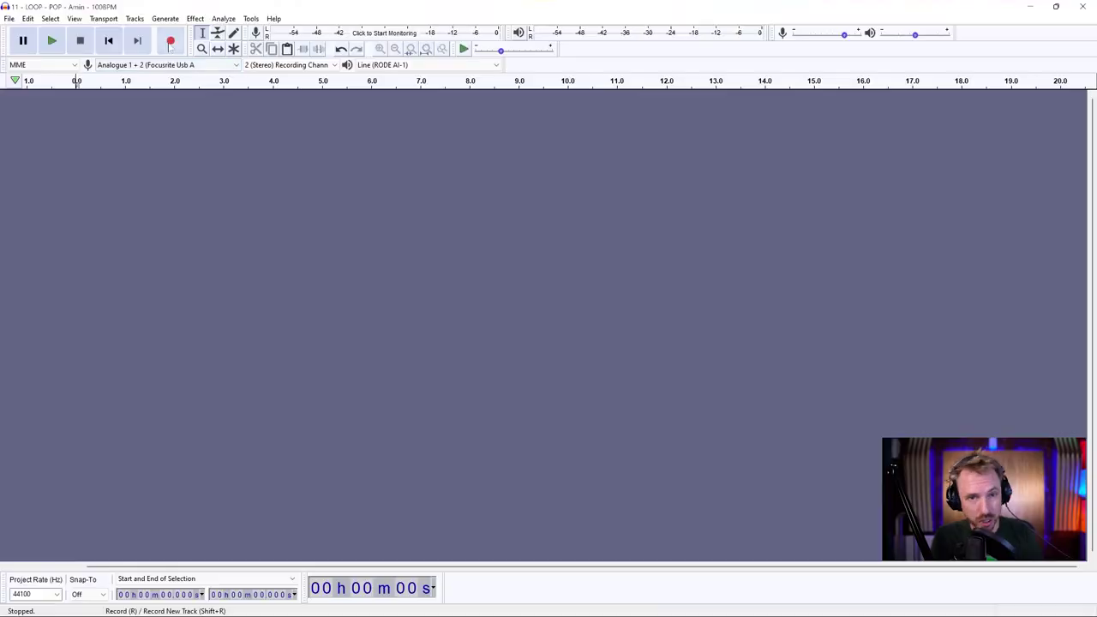
# Record a 5-second first take, then a 4.4-second second take on a new stereo track below
pyautogui.click(169, 41)
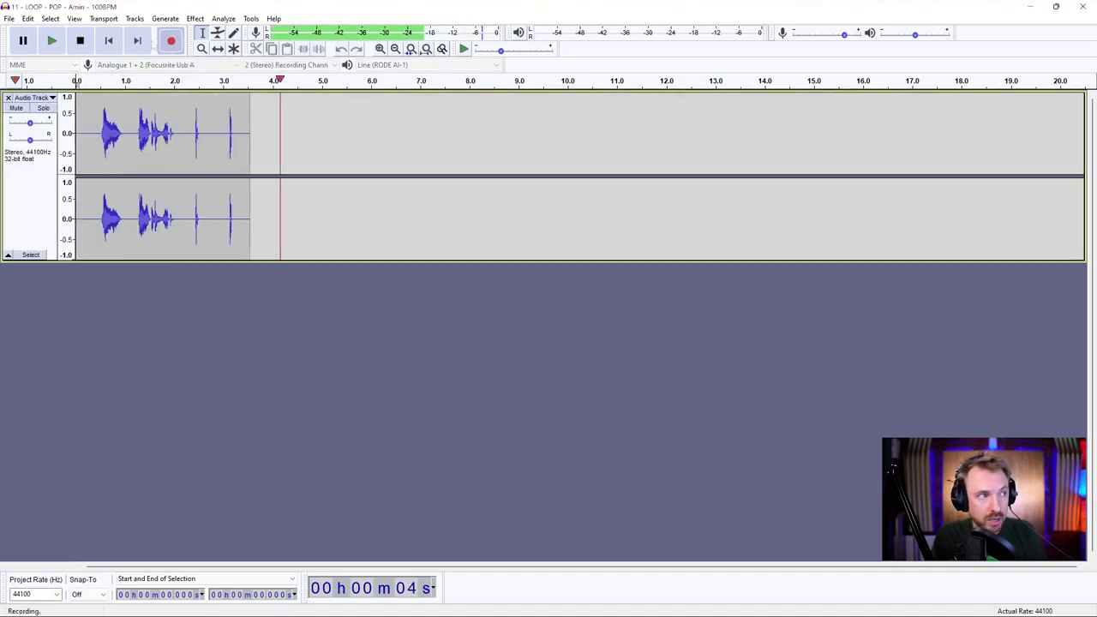
pyautogui.click(80, 41)
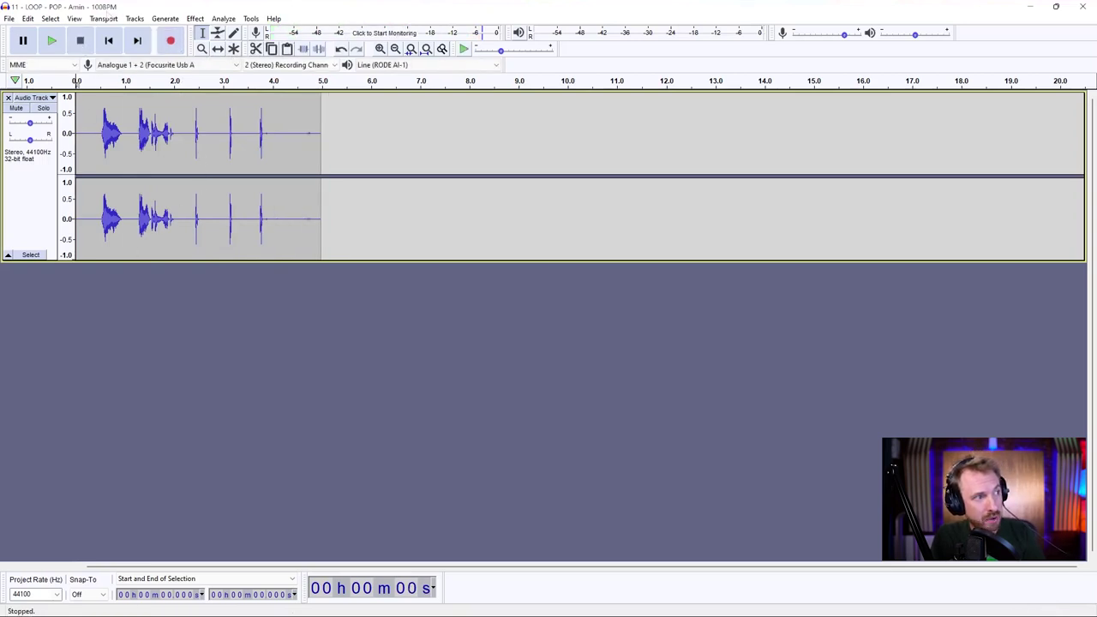
pyautogui.click(134, 19)
pyautogui.moveTo(163, 32)
pyautogui.click(283, 45)
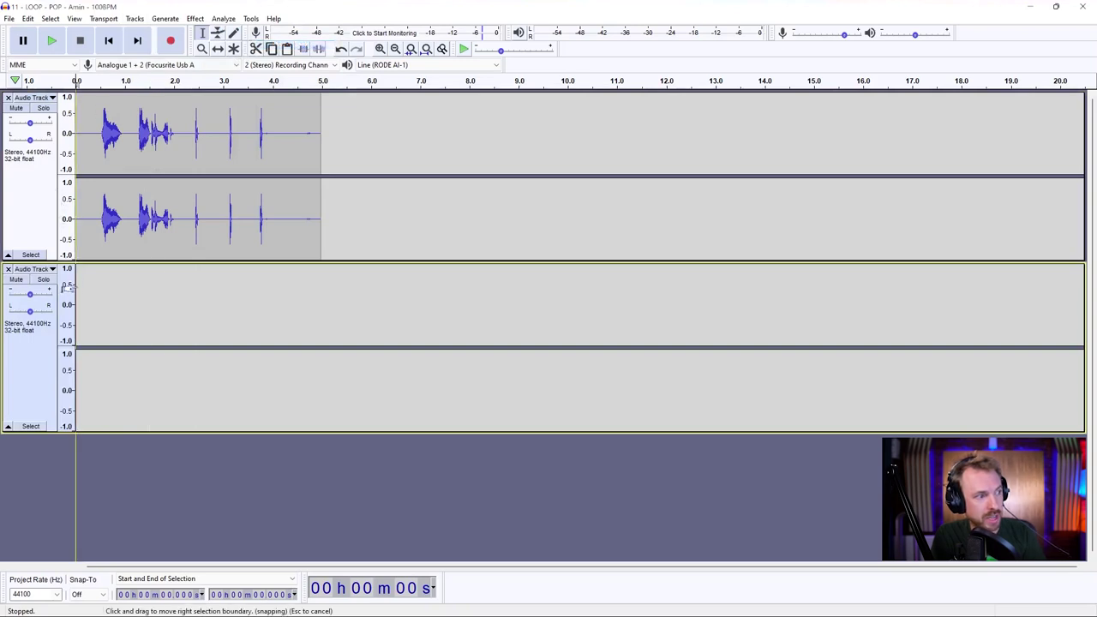
pyautogui.click(172, 42)
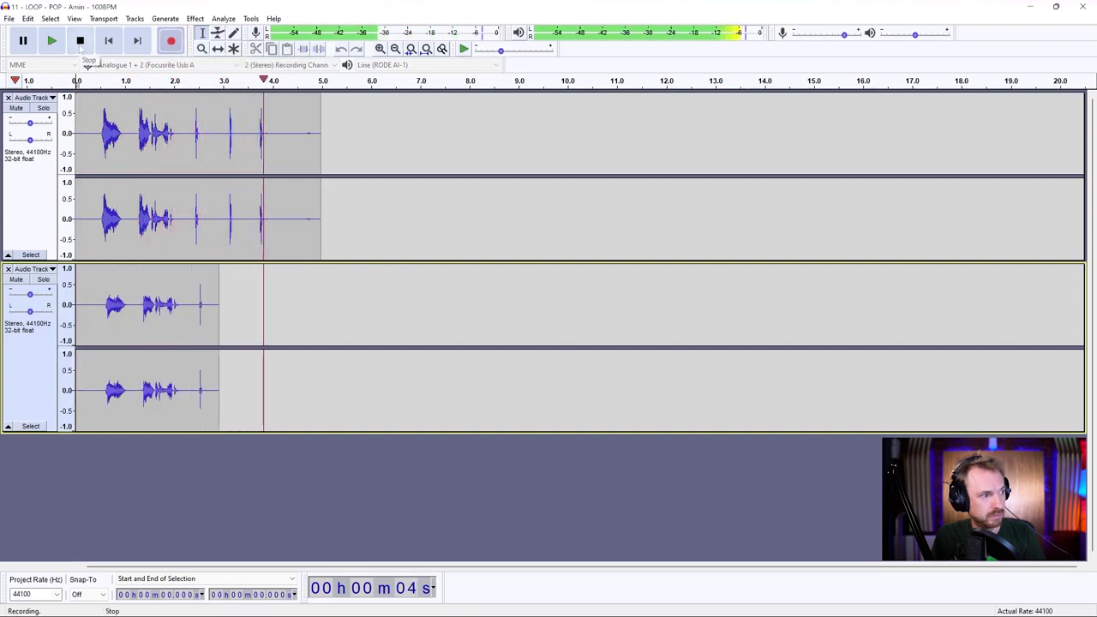
pyautogui.click(80, 49)
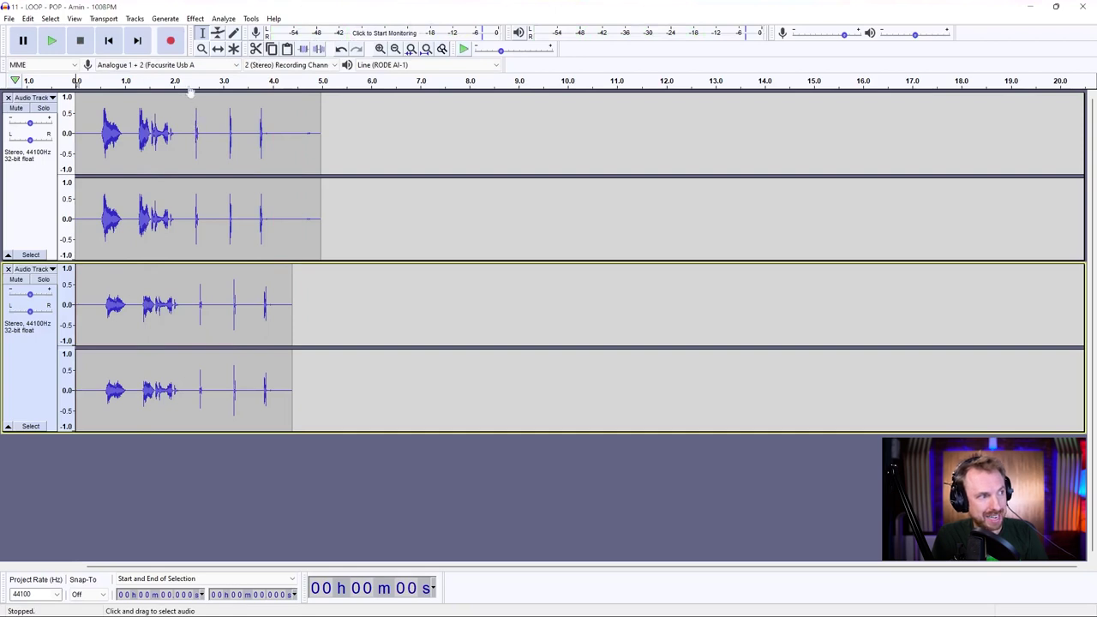
# Zoom in near 3 s and select from the upper click (3.137 s) to the lower (3.219 s)
pyautogui.click(225, 151)
pyautogui.click(225, 151)
pyautogui.click(224, 151)
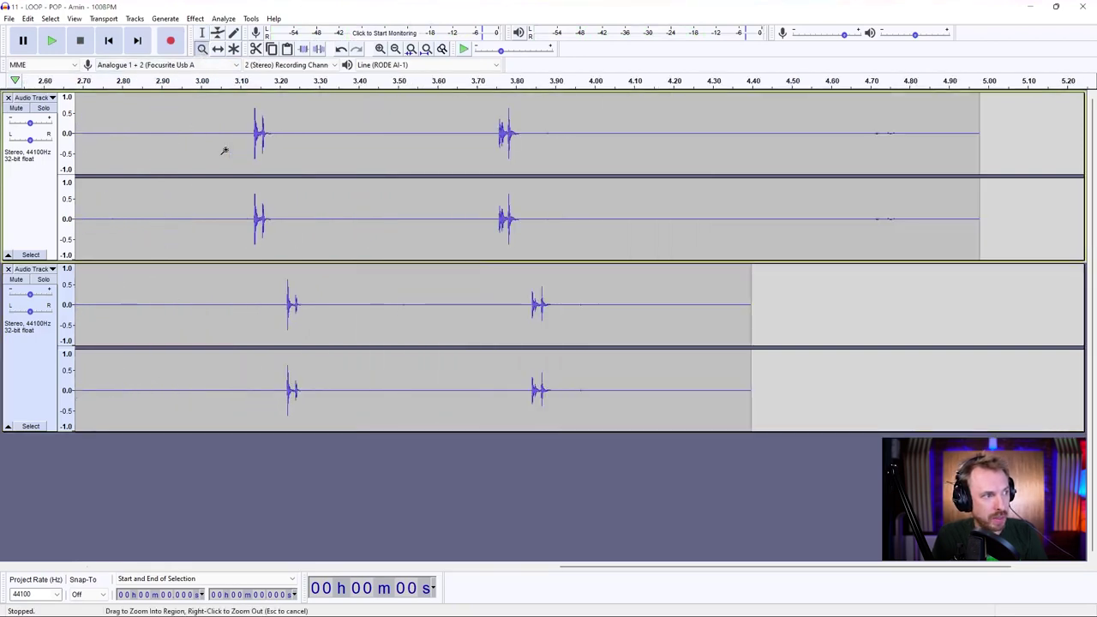
pyautogui.click(225, 151)
pyautogui.click(225, 151)
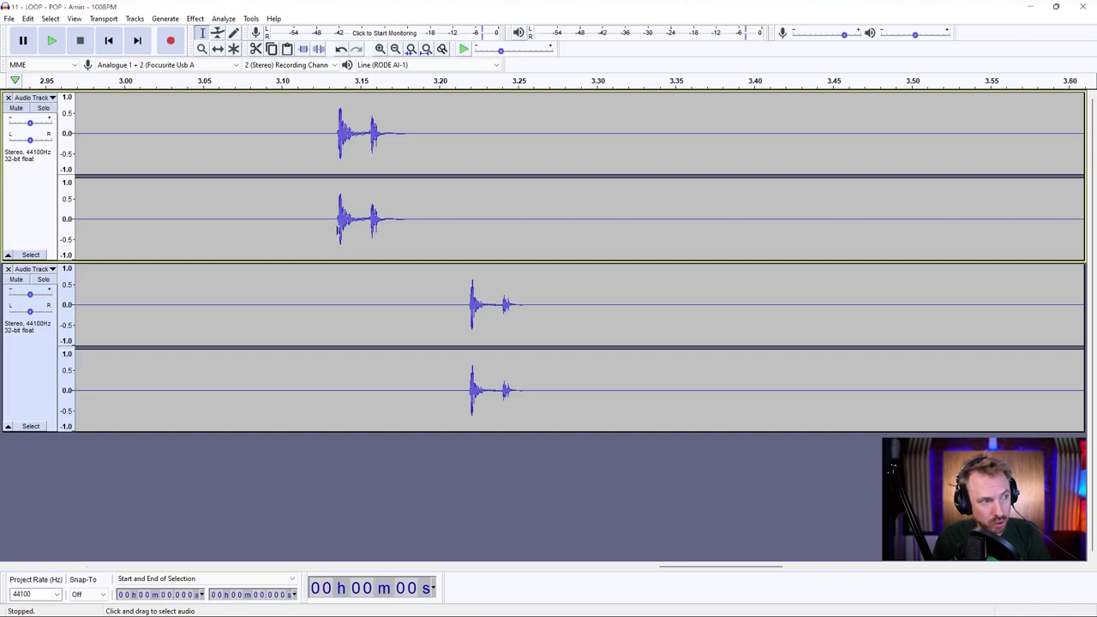
pyautogui.moveTo(338, 232); pyautogui.dragTo(470, 316)
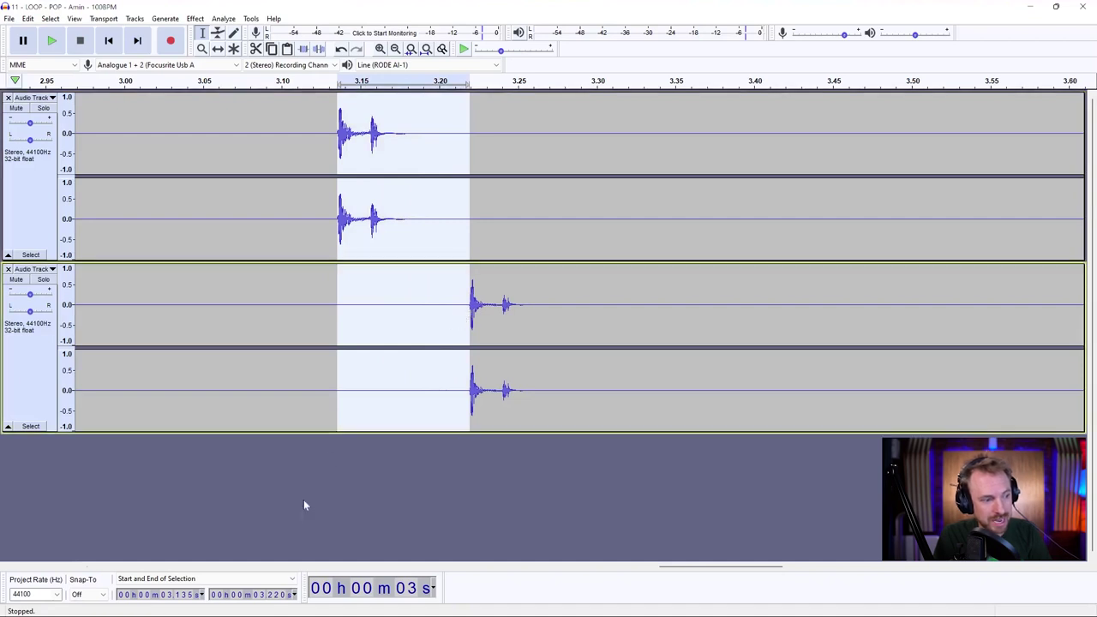
pyautogui.click(363, 197)
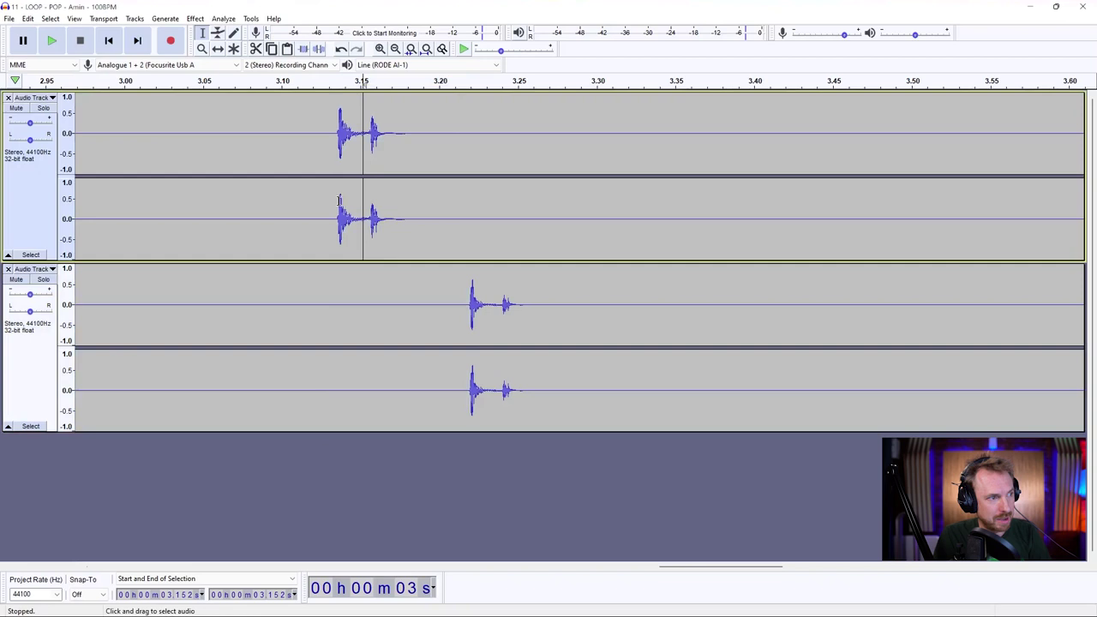
pyautogui.moveTo(356, 206); pyautogui.dragTo(470, 318)
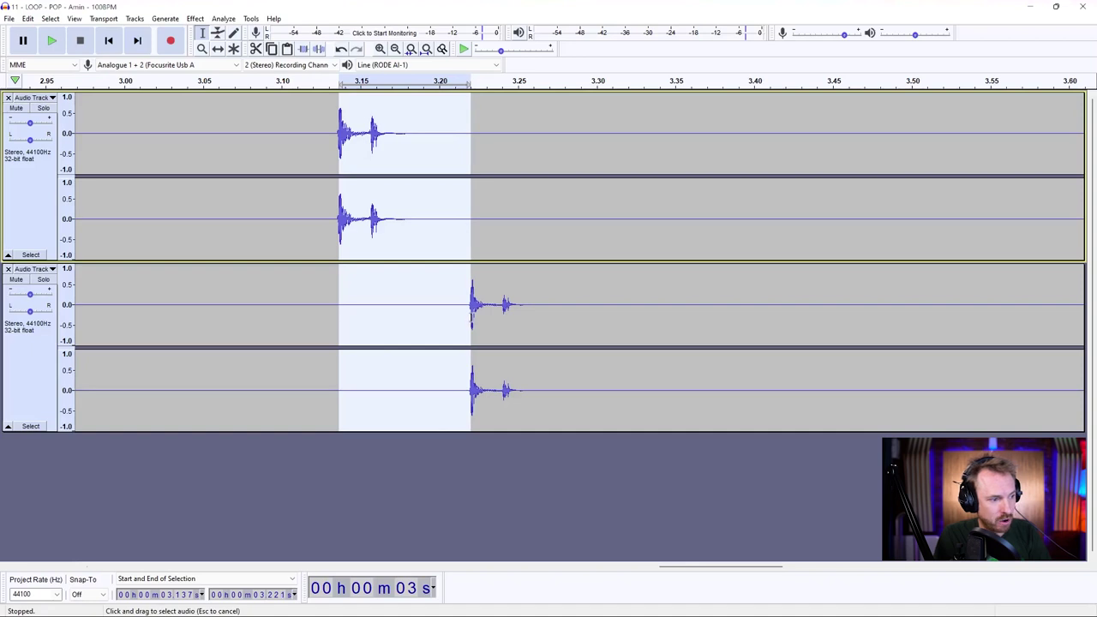
pyautogui.moveTo(470, 319)
pyautogui.mouseDown()
pyautogui.moveTo(336, 328)
pyautogui.moveTo(467, 331)
pyautogui.mouseUp()
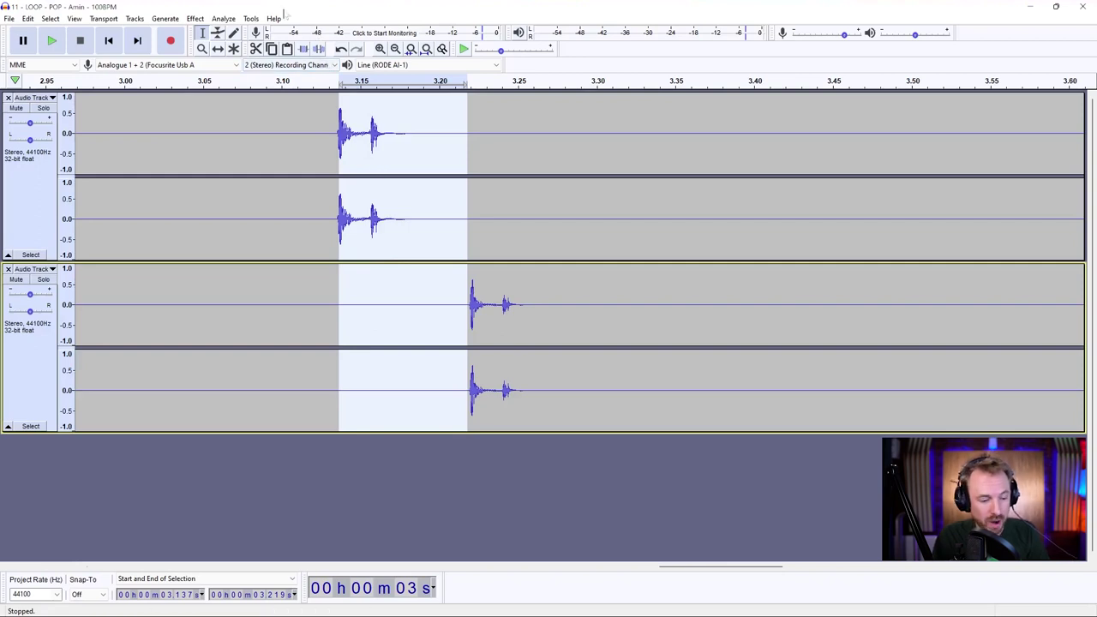
# Change the Devices latency compensation from -130 to -210 ms in Preferences and apply it
pyautogui.click(27, 18)
pyautogui.click(69, 202)
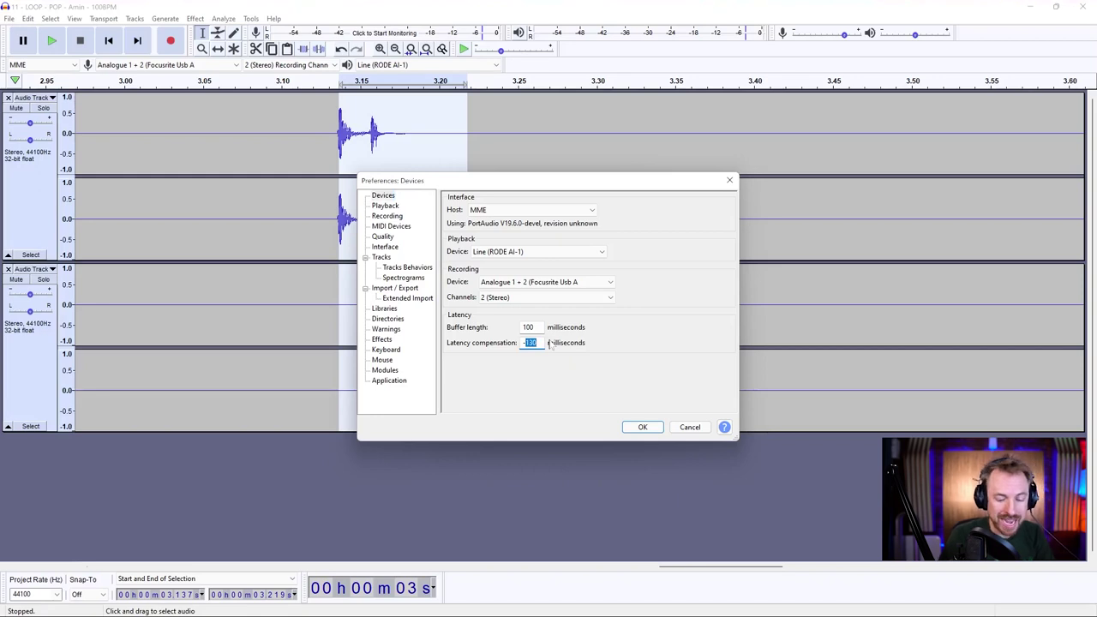
pyautogui.click(643, 427)
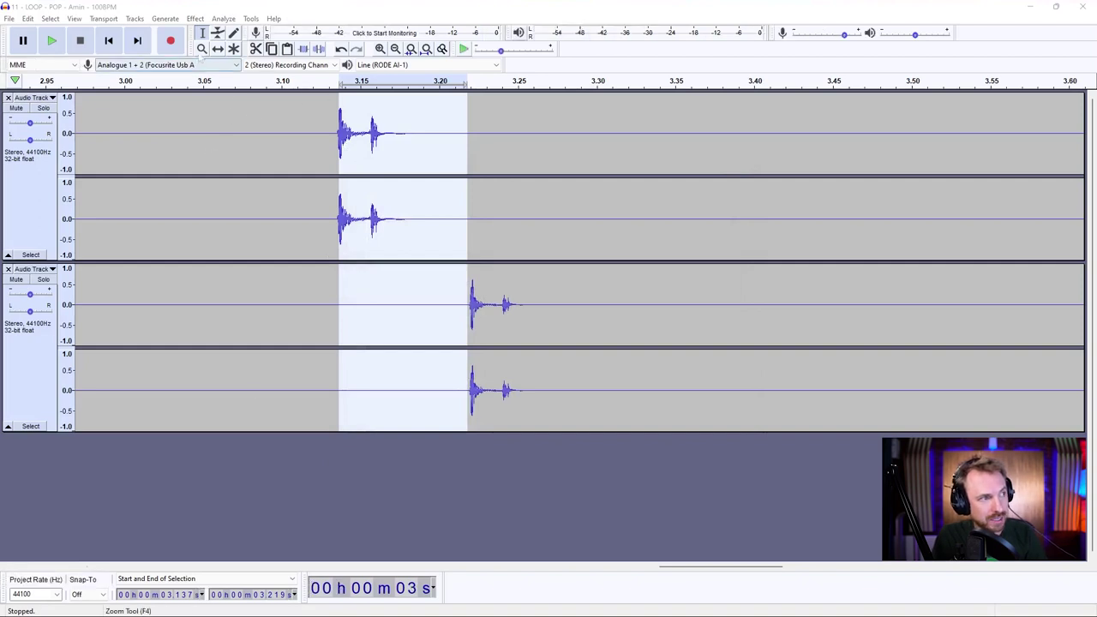
# Zoom out to the full timeline and delete the second track's recorded audio
pyautogui.press('F4')
pyautogui.rightClick(225, 172)
pyautogui.rightClick(225, 174)
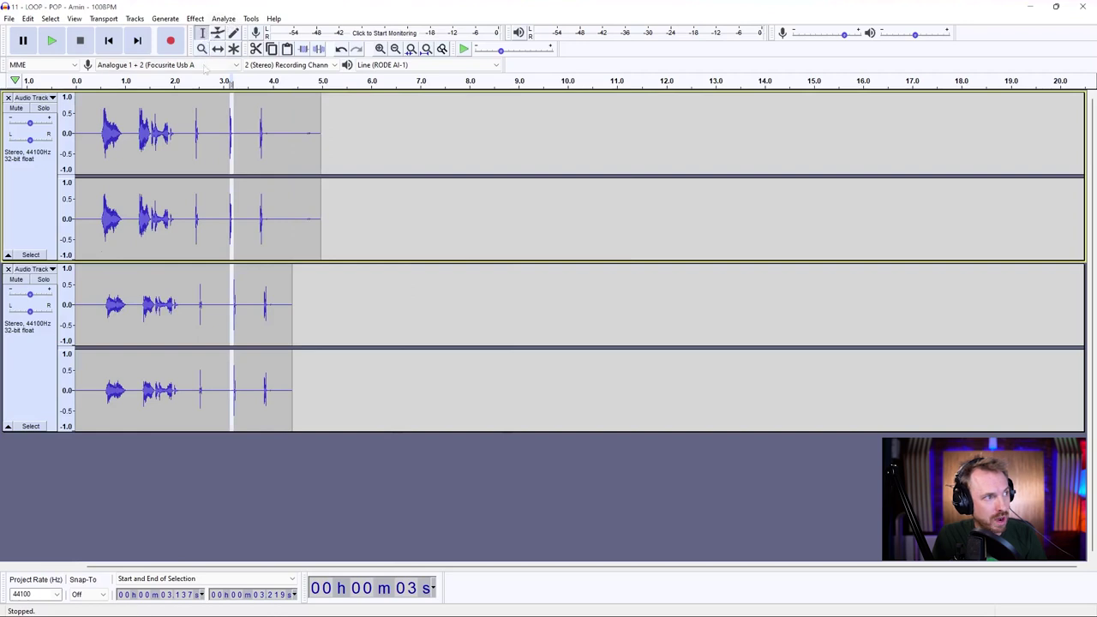
pyautogui.click(49, 291)
pyautogui.press('Delete')
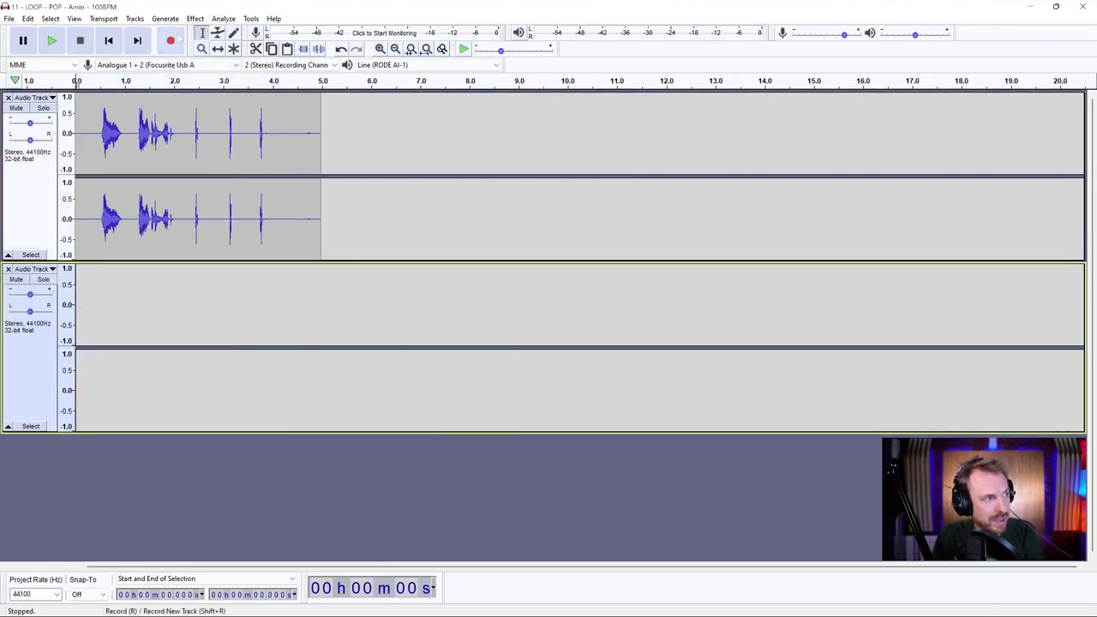
# Record a fresh take on track 2 and zoom in on its clicks near 3.14 s
pyautogui.click(172, 41)
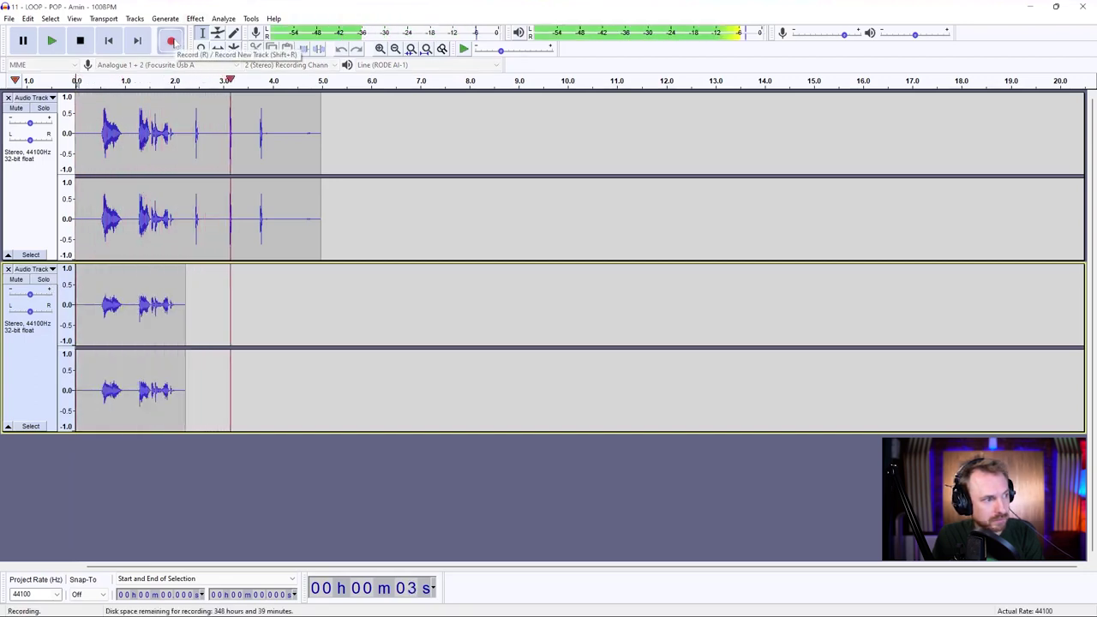
pyautogui.press('space')
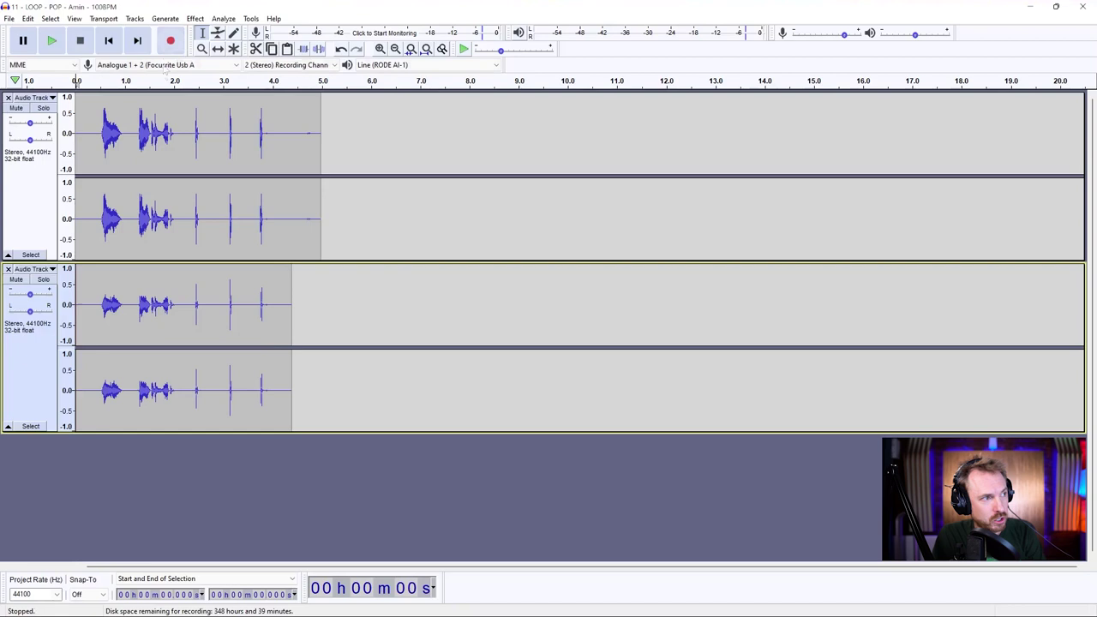
pyautogui.click(229, 139)
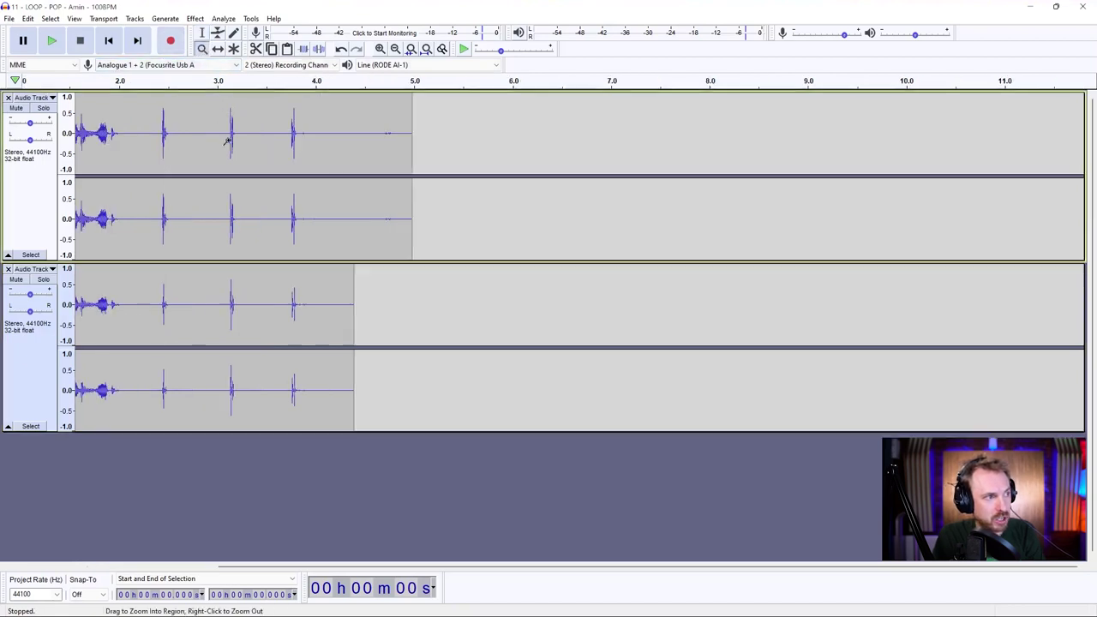
pyautogui.click(228, 139)
pyautogui.click(229, 139)
pyautogui.click(229, 139)
pyautogui.click(229, 139)
pyautogui.click(229, 138)
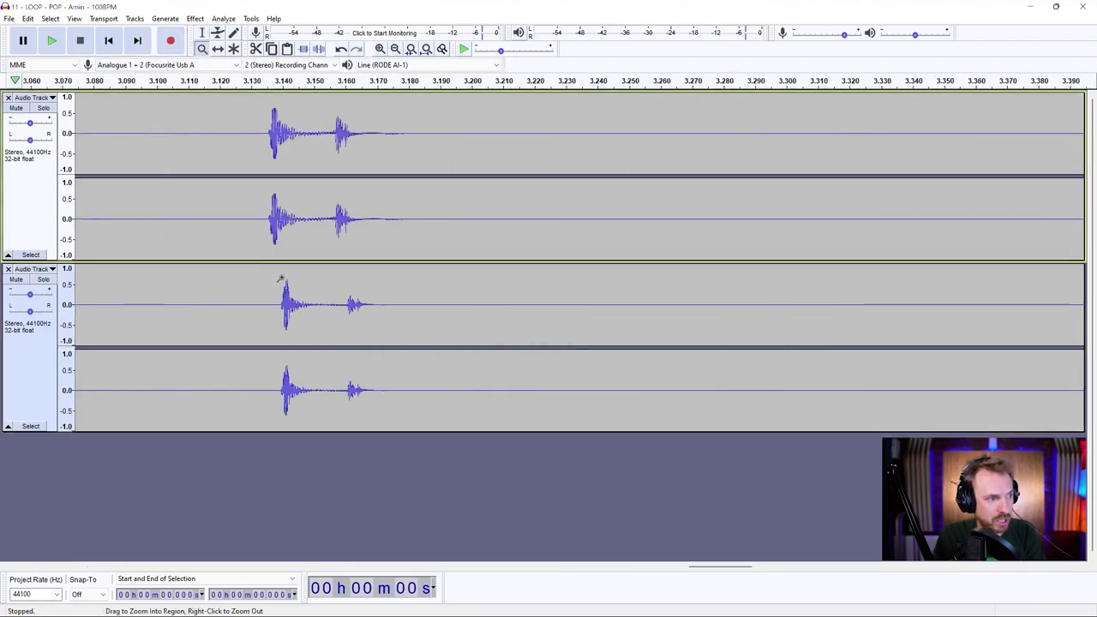